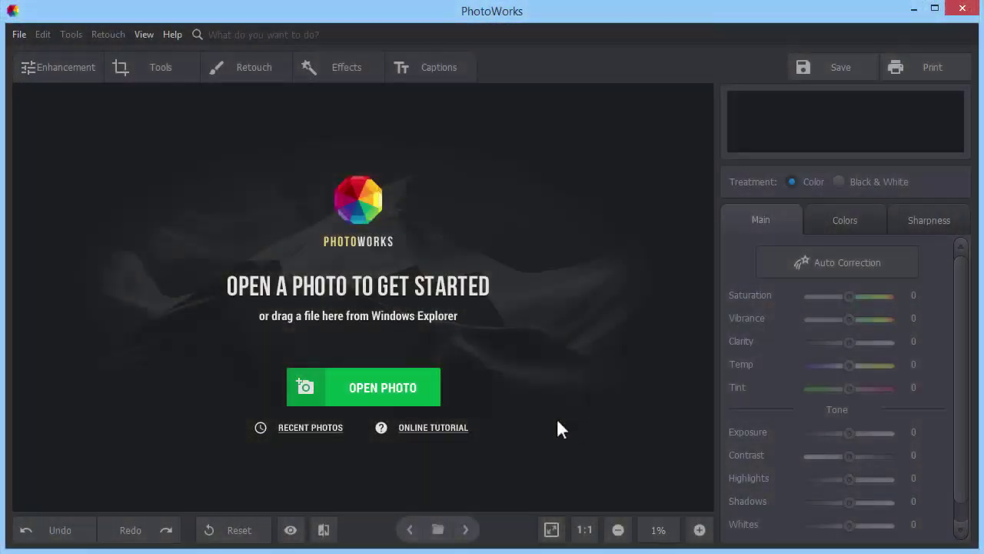
- Open the cracked sepia portrait Untitled-9.jpg for editing
left_click(394, 390)
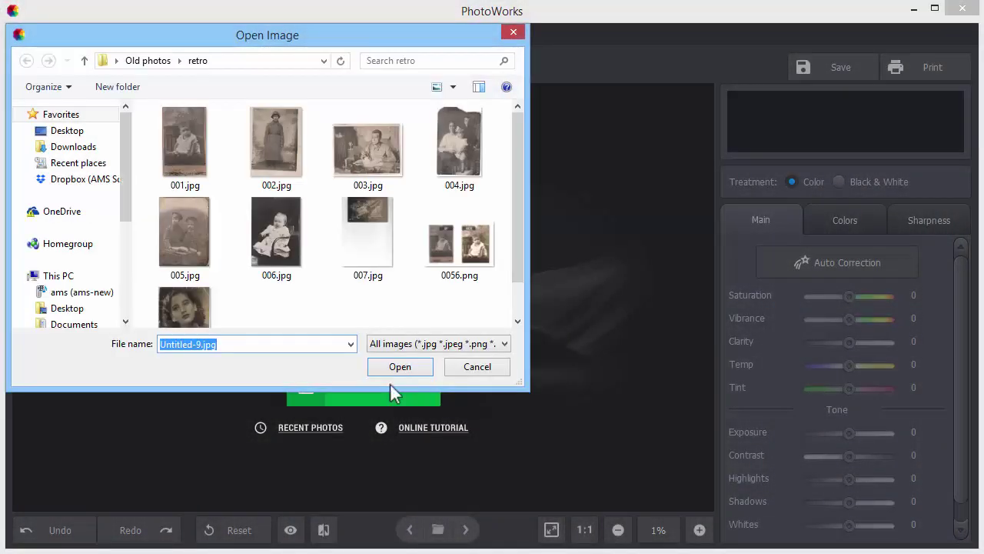
left_click(177, 315)
left_click(374, 366)
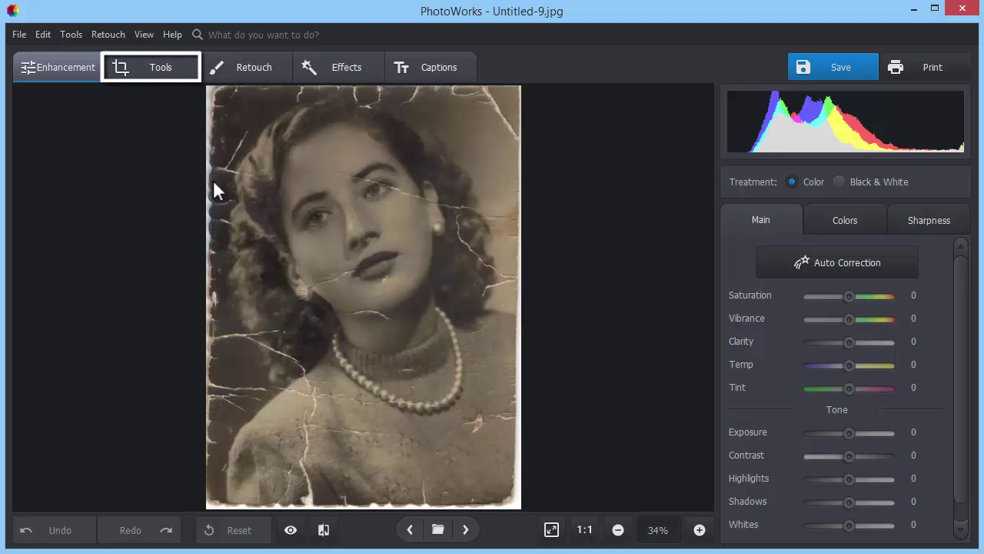
- Crop the portrait, trimming the torn right, bottom, left and top borders
left_click(149, 69)
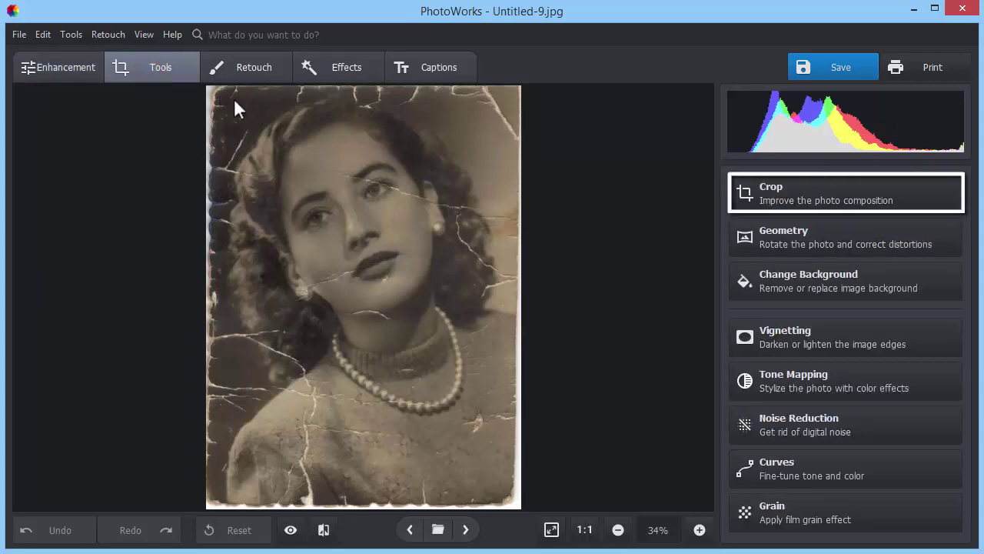
left_click(777, 189)
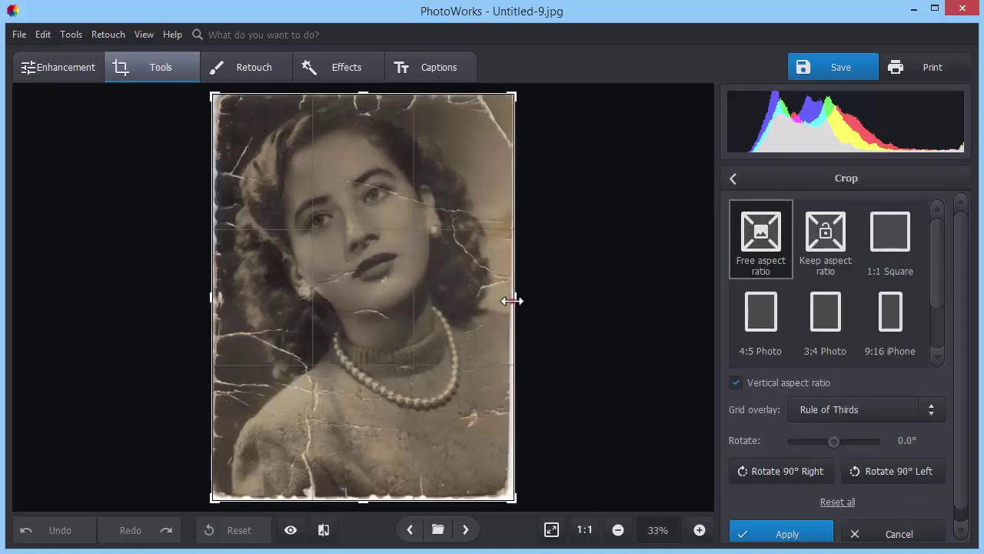
left_click_drag(514, 296, 507, 297)
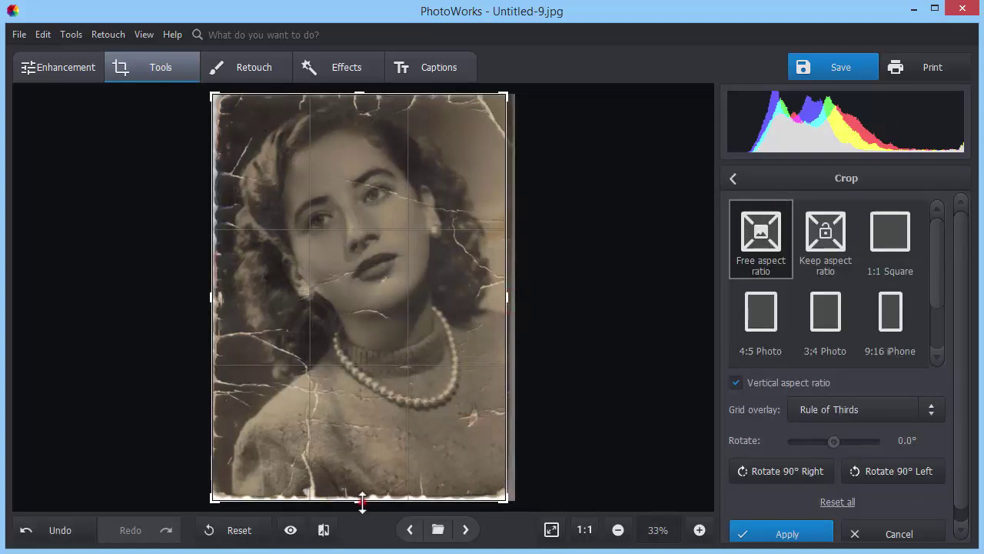
left_click_drag(362, 501, 362, 490)
left_click_drag(212, 297, 220, 297)
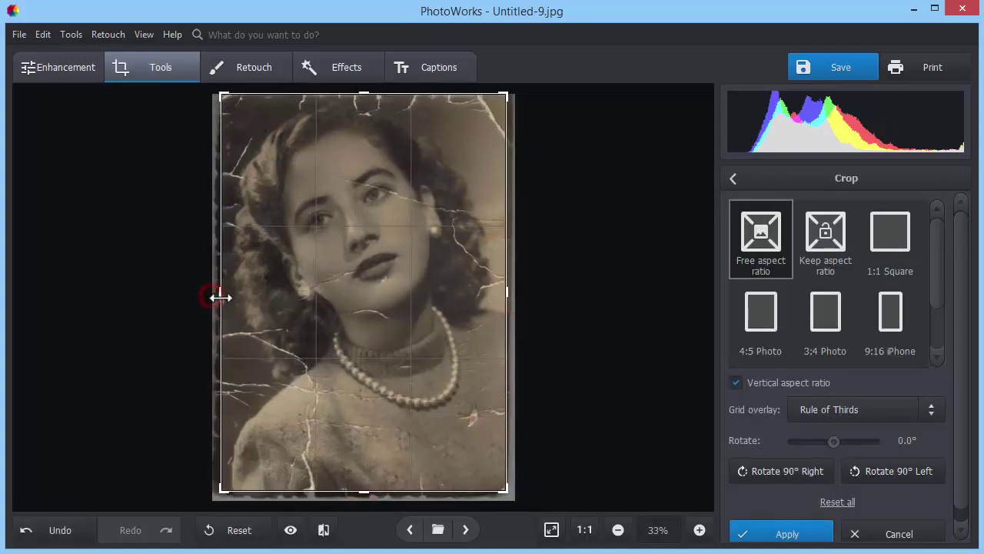
left_click_drag(363, 94, 363, 100)
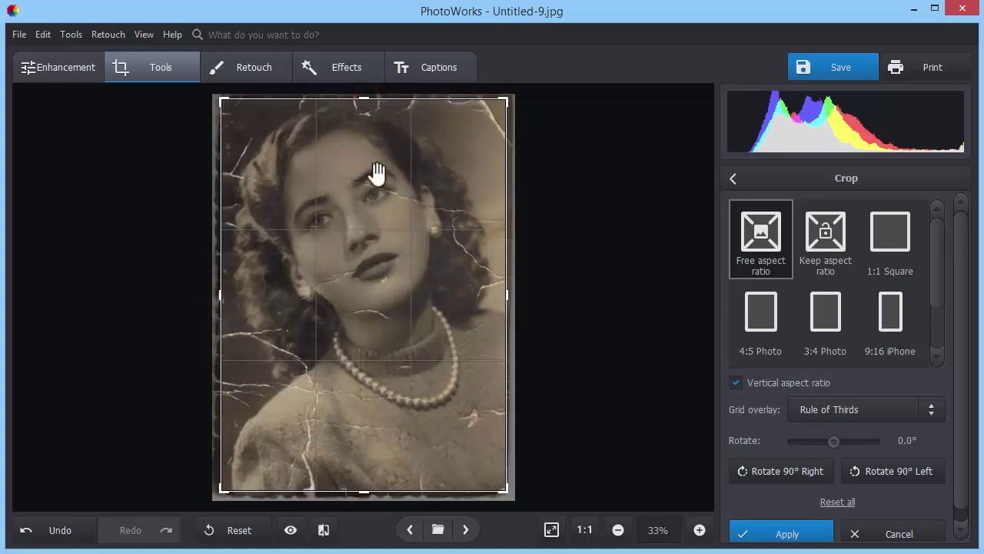
left_click(759, 533)
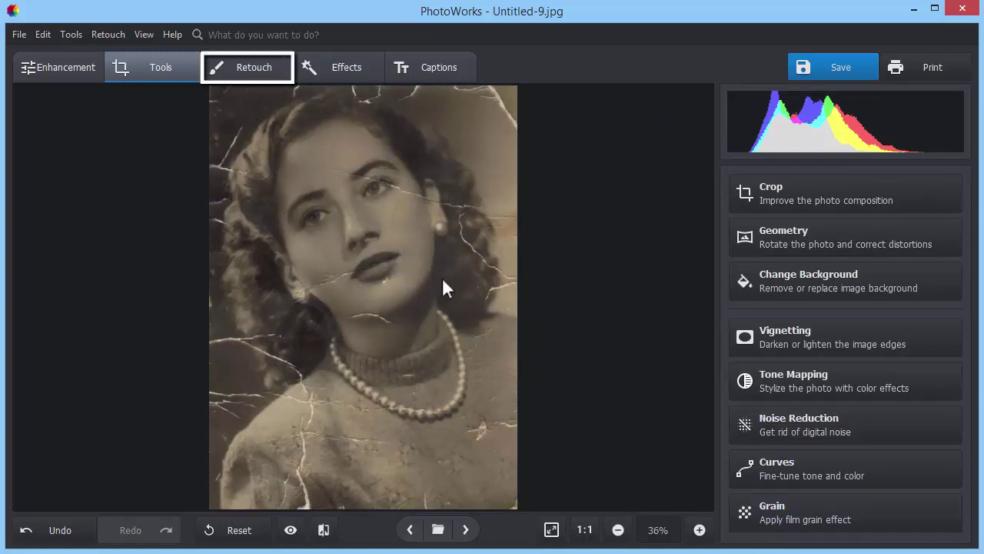
- Select the Healing Brush, zoom in on the face, and reduce brush size and feather
left_click(231, 65)
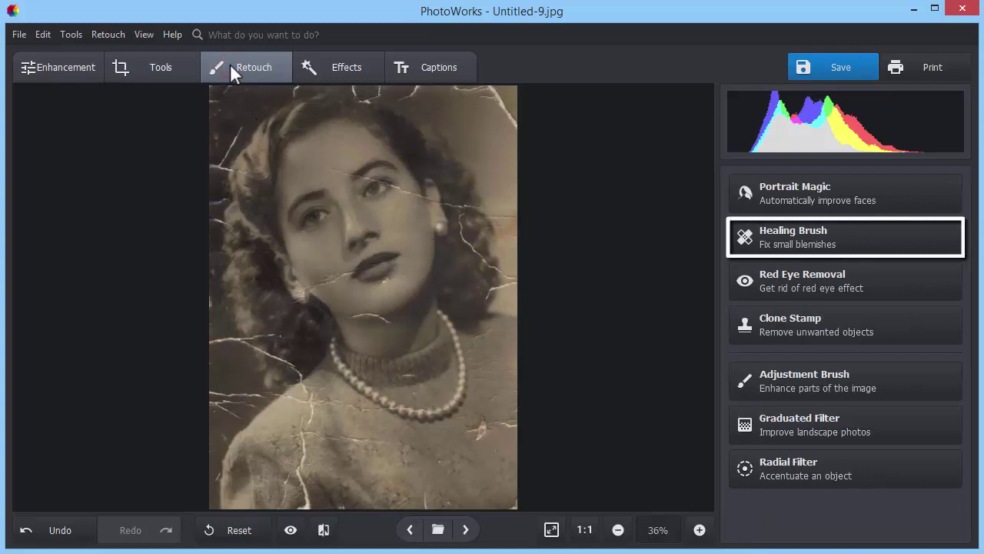
left_click(760, 238)
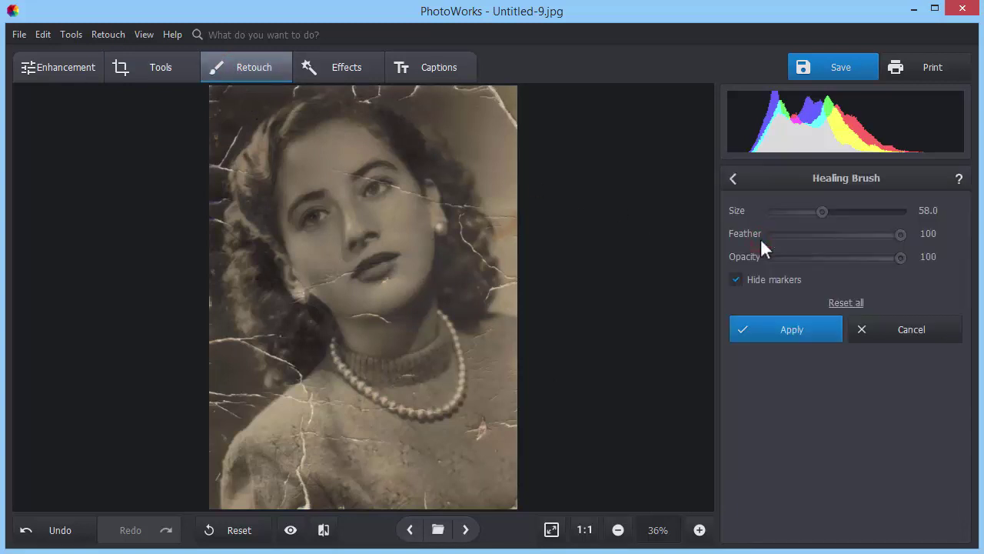
left_click(699, 530)
left_click(699, 529)
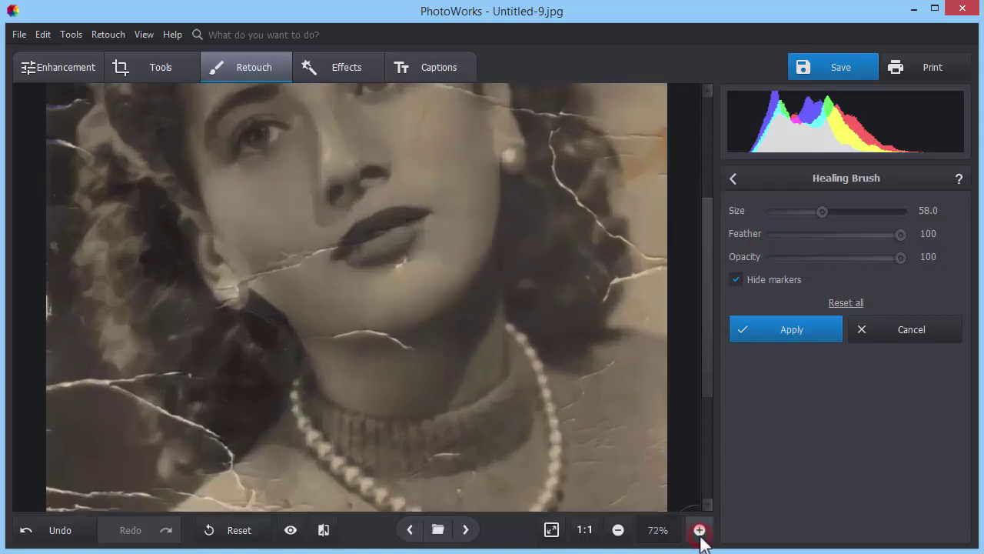
left_click_drag(711, 376, 707, 319)
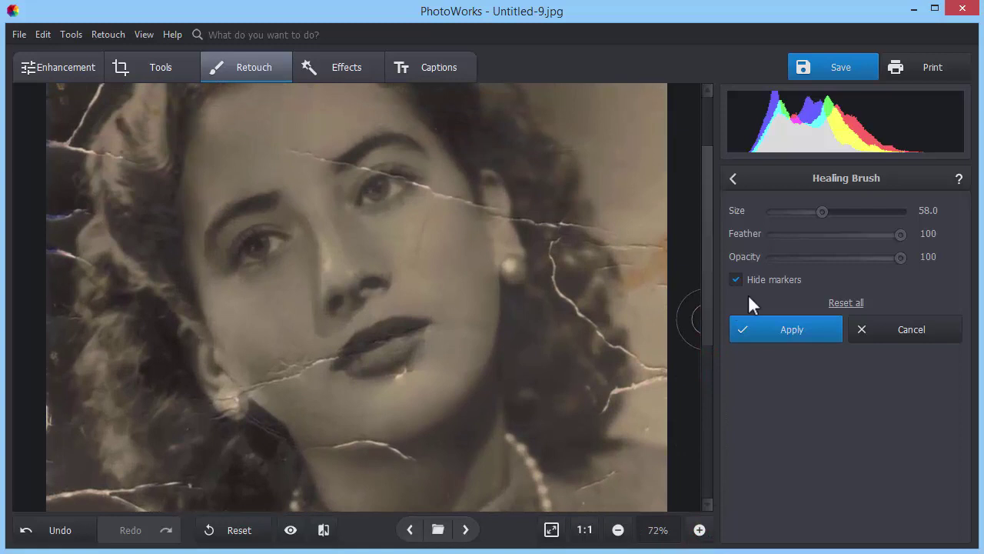
left_click_drag(822, 211, 815, 213)
left_click_drag(862, 235, 871, 242)
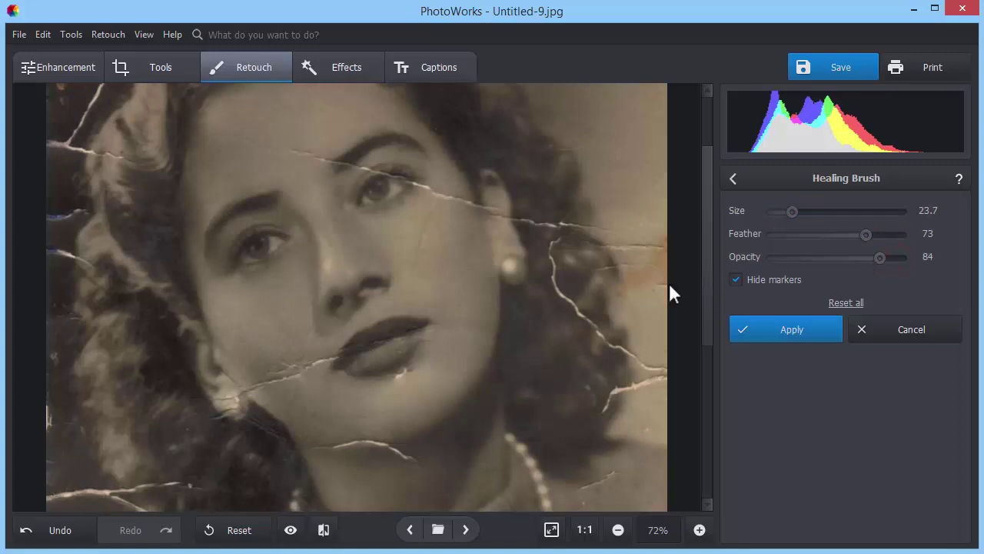
- Heal the cracks across the cheek, chin and forehead, then apply the healing
left_click_drag(431, 213, 421, 269)
left_click_drag(315, 415, 400, 406)
left_click(242, 139)
left_click(286, 147)
left_click_drag(286, 147, 319, 156)
left_click(274, 139)
left_click(306, 330)
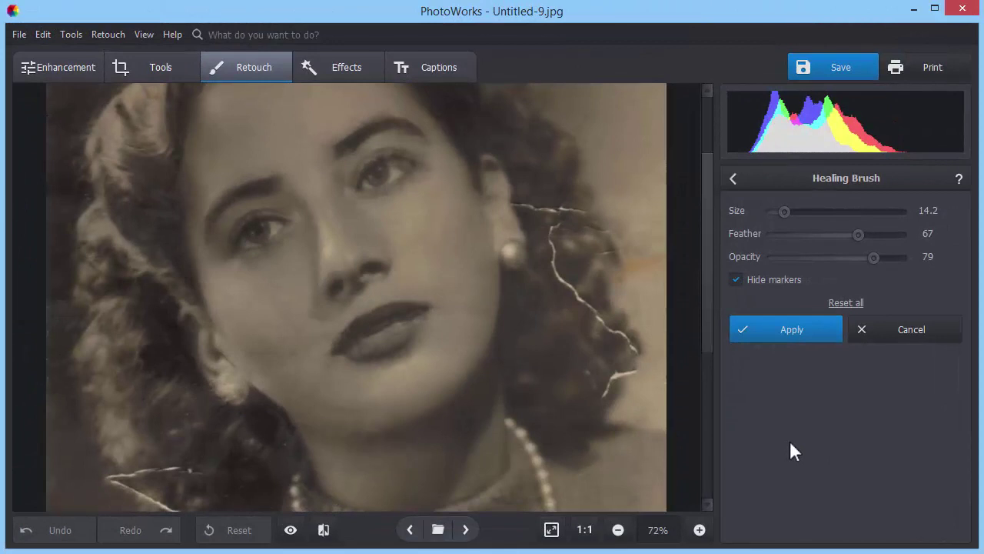
left_click(781, 332)
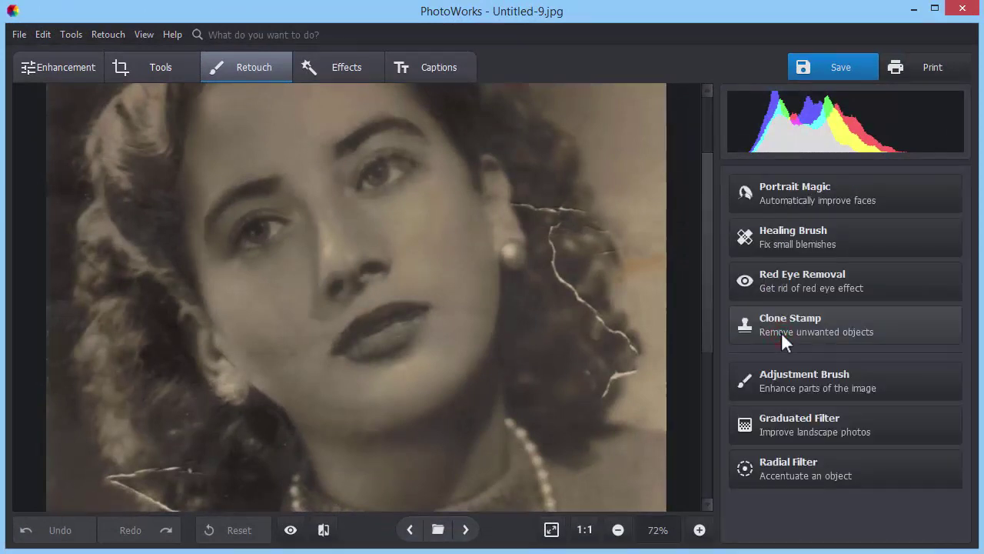
- Switch to the Clone Stamp at about half size and clone over the hair crack
left_click(781, 332)
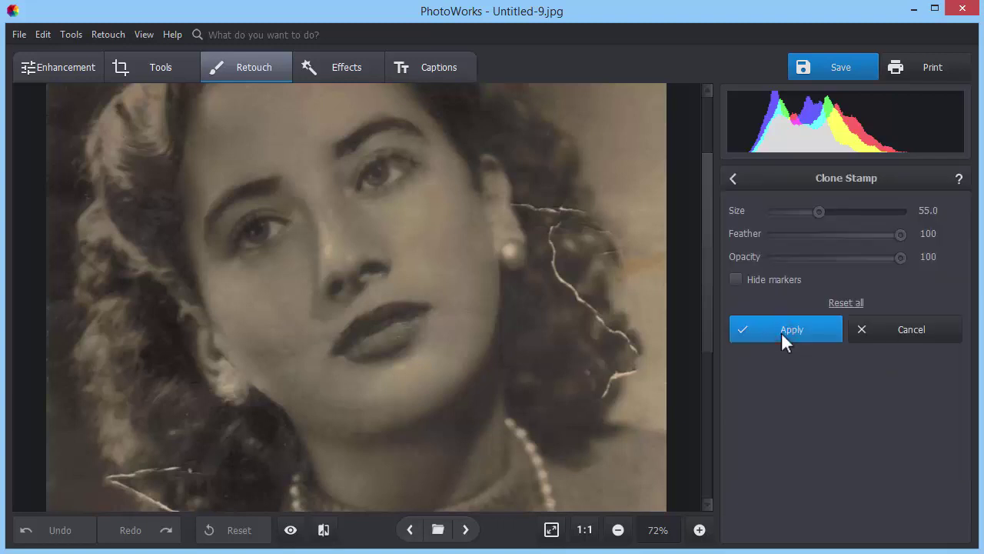
left_click_drag(809, 210, 798, 211)
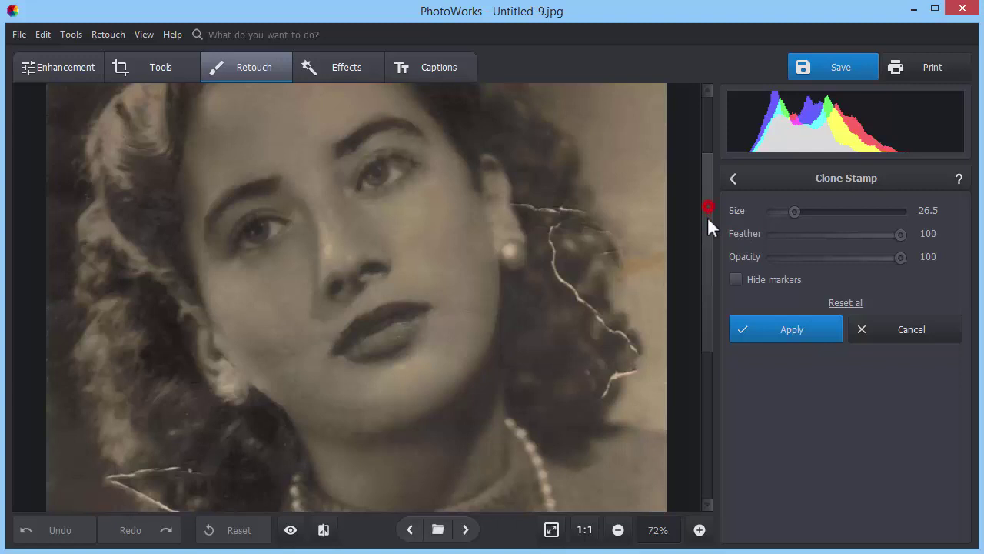
left_click_drag(707, 216, 708, 286)
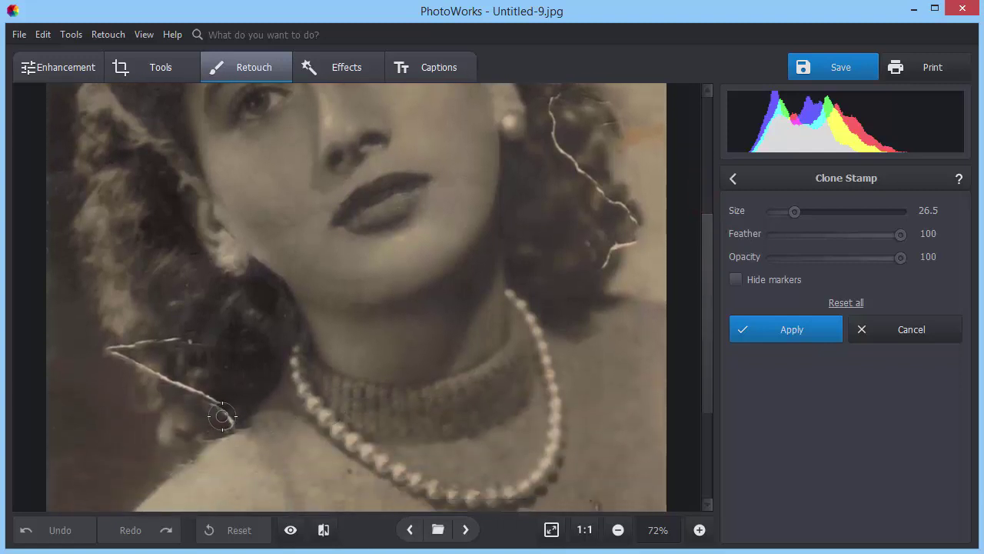
mouse_move(223, 416)
left_mouse_down()
mouse_move(150, 363)
mouse_move(138, 339)
mouse_move(177, 340)
mouse_move(181, 348)
mouse_move(112, 350)
mouse_move(149, 358)
left_mouse_up()
left_click_drag(192, 329, 146, 282)
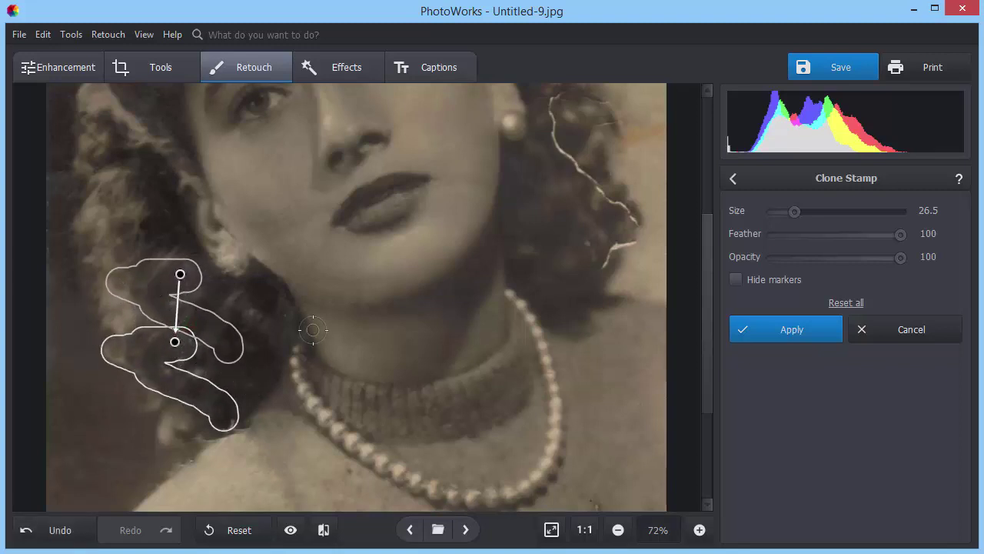
- Clone over the white blemish and cracks on the sweater beside the necklace
left_click_drag(706, 342, 696, 404)
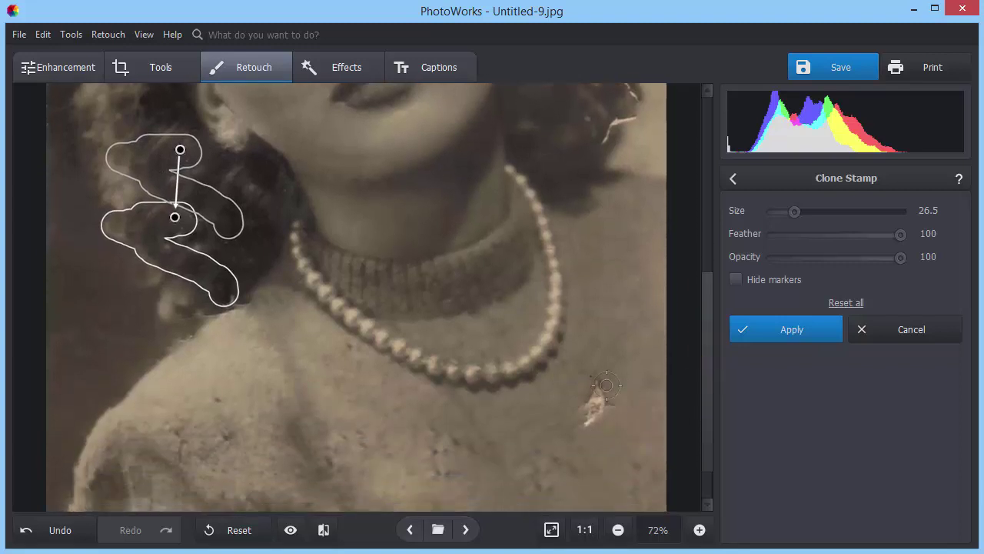
left_click(593, 400)
left_click_drag(594, 400, 582, 419)
left_click_drag(577, 365, 615, 329)
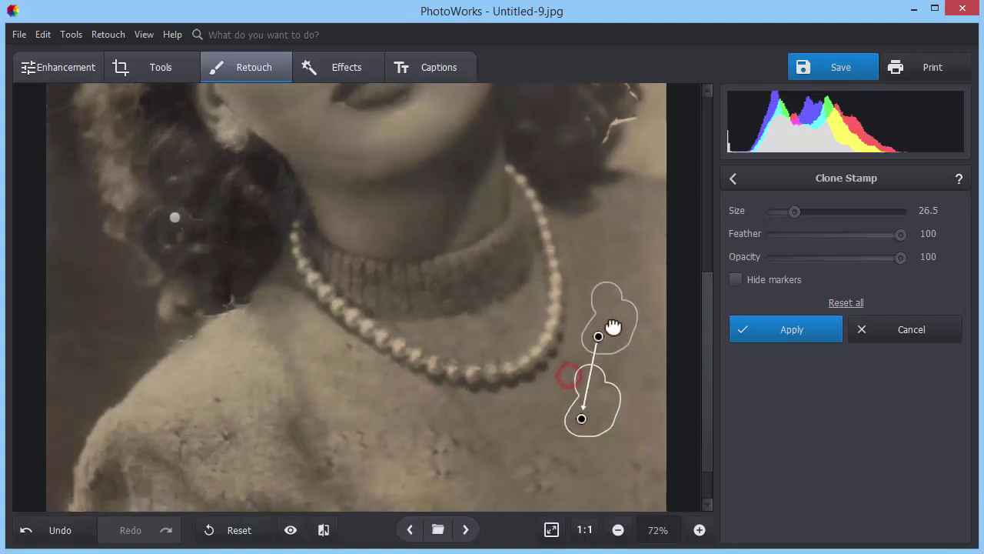
- Clone clean hair over the cracks near and below the earring, then apply
left_click_drag(705, 422, 704, 293)
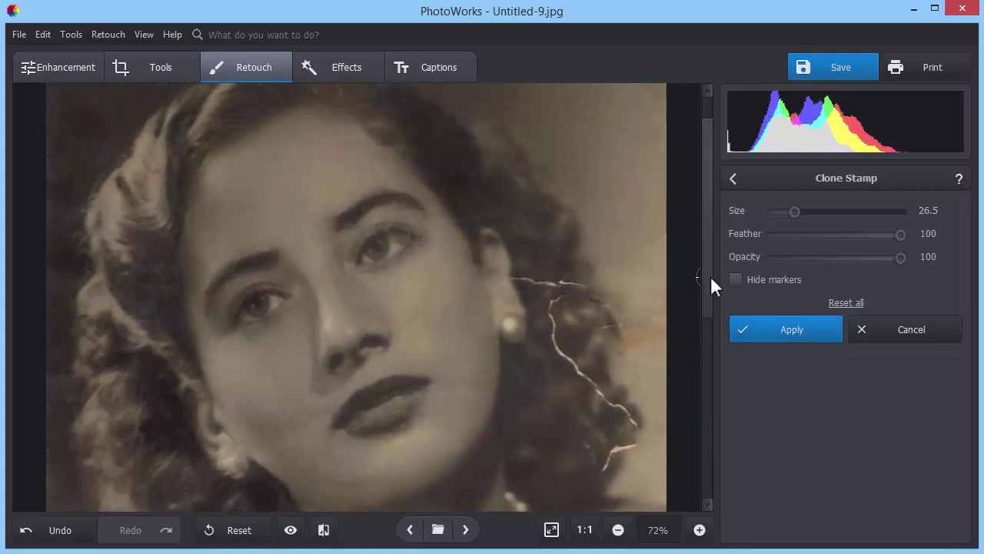
left_click_drag(520, 241, 599, 273)
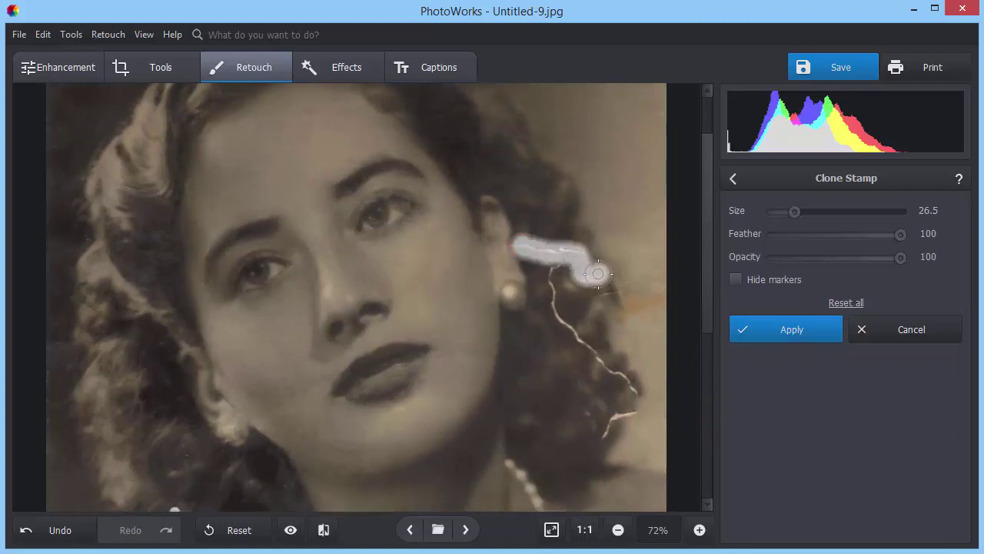
mouse_move(555, 306)
left_mouse_down()
mouse_move(562, 402)
mouse_move(575, 402)
left_mouse_up()
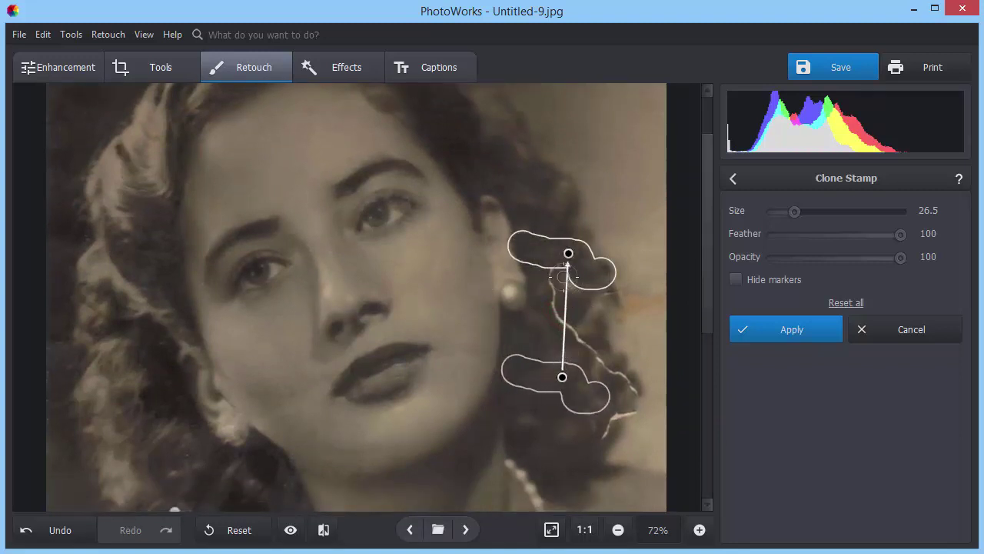
left_click_drag(552, 275, 628, 392)
mouse_move(561, 332)
left_mouse_down()
mouse_move(558, 411)
mouse_move(531, 299)
mouse_move(522, 402)
mouse_move(532, 407)
left_mouse_up()
left_click_drag(589, 334, 563, 331)
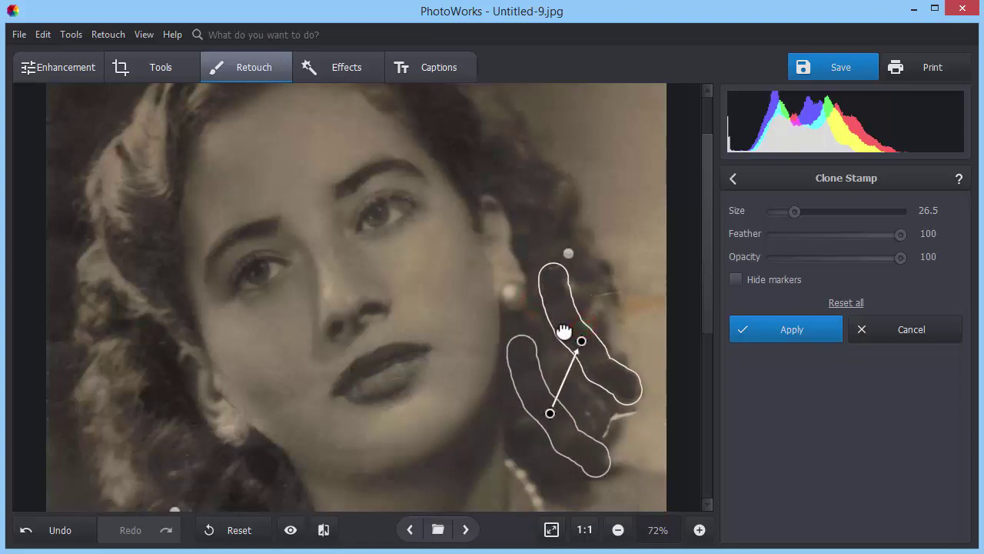
left_click_drag(625, 408, 607, 425)
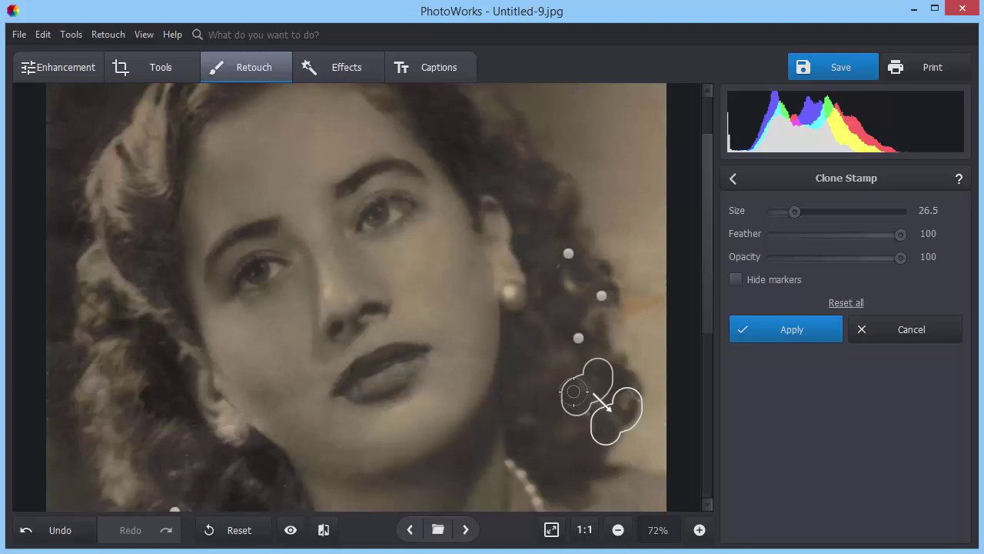
left_click(771, 327)
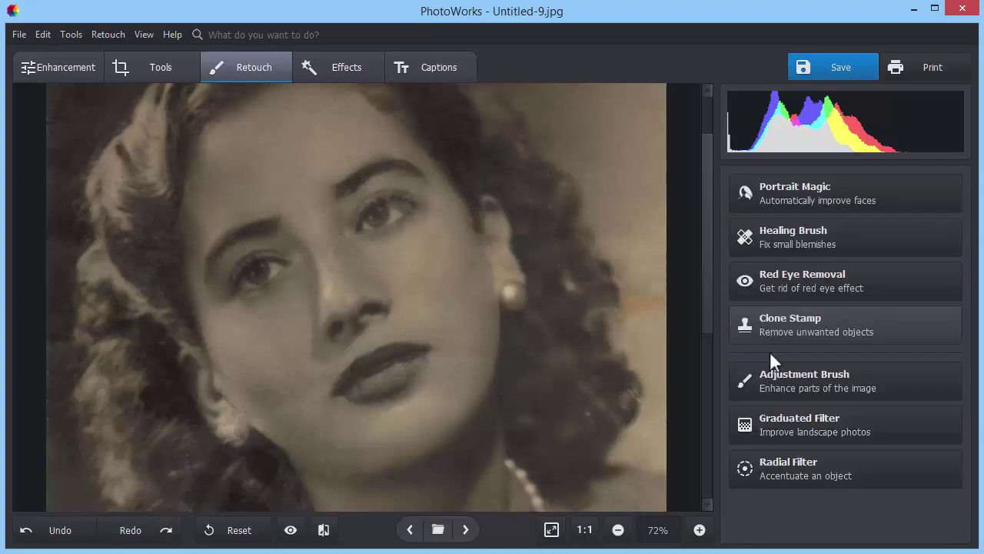
- Brush a Sharpness adjustment over the cheeks and chin, raising the blur amount
left_click(774, 382)
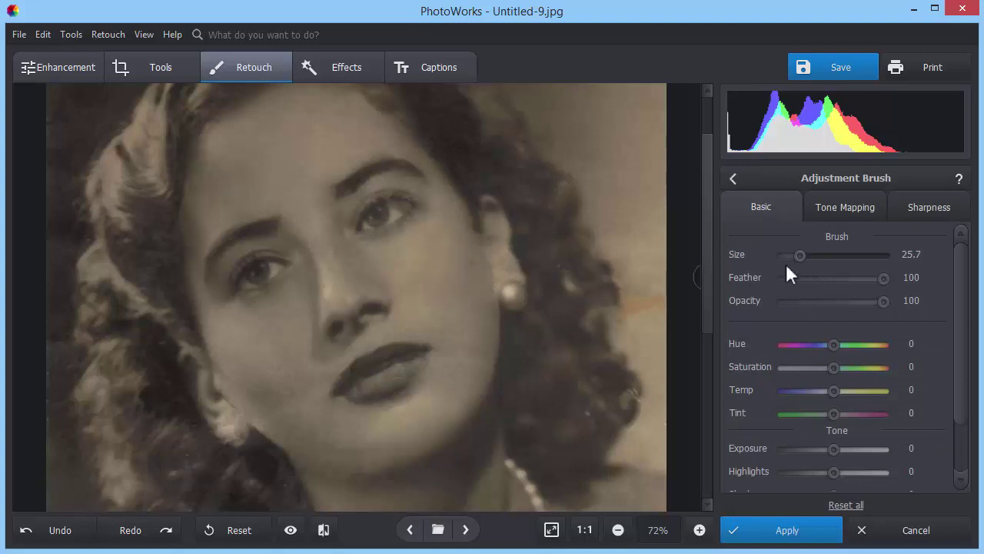
left_click(921, 209)
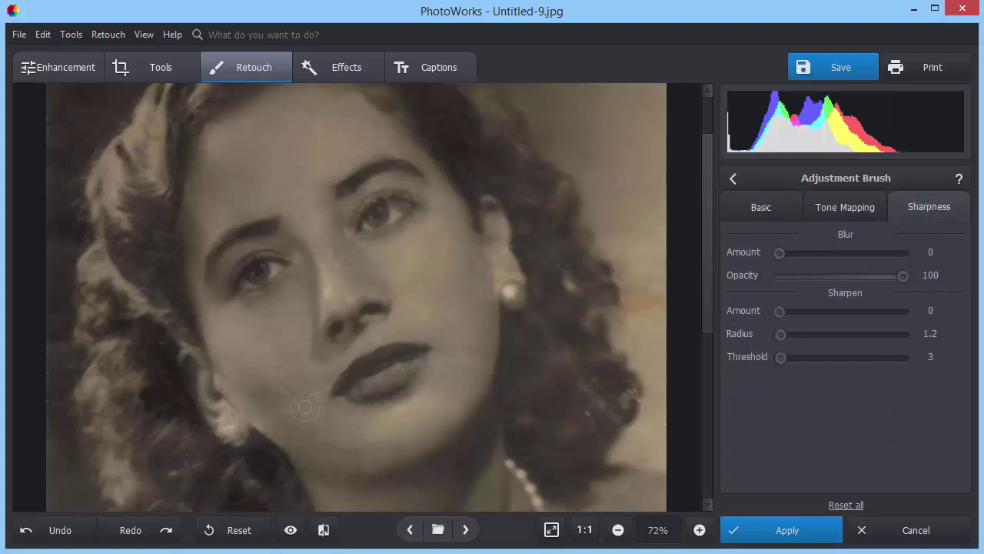
left_click_drag(296, 418, 275, 367)
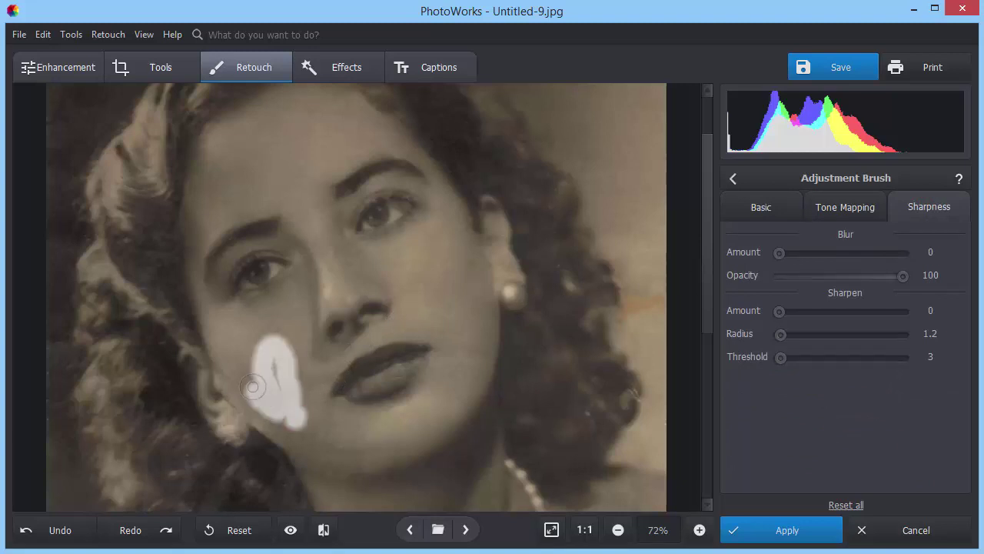
left_click_drag(275, 368, 245, 368)
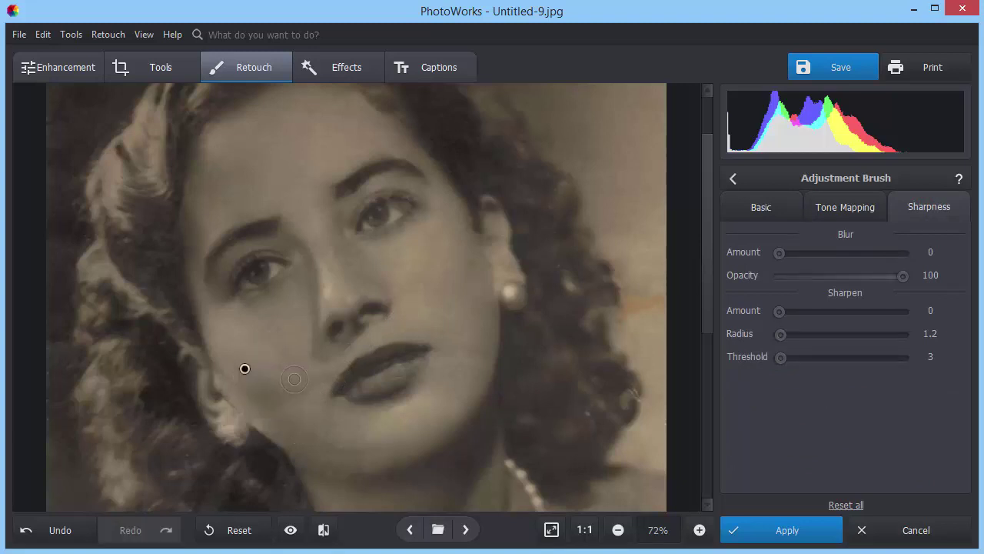
mouse_move(780, 253)
left_mouse_down()
mouse_move(815, 253)
mouse_move(801, 255)
left_mouse_up()
left_click_drag(387, 418, 408, 413)
mouse_move(434, 246)
left_mouse_down()
mouse_move(431, 277)
mouse_move(450, 347)
mouse_move(468, 264)
mouse_move(455, 290)
left_mouse_up()
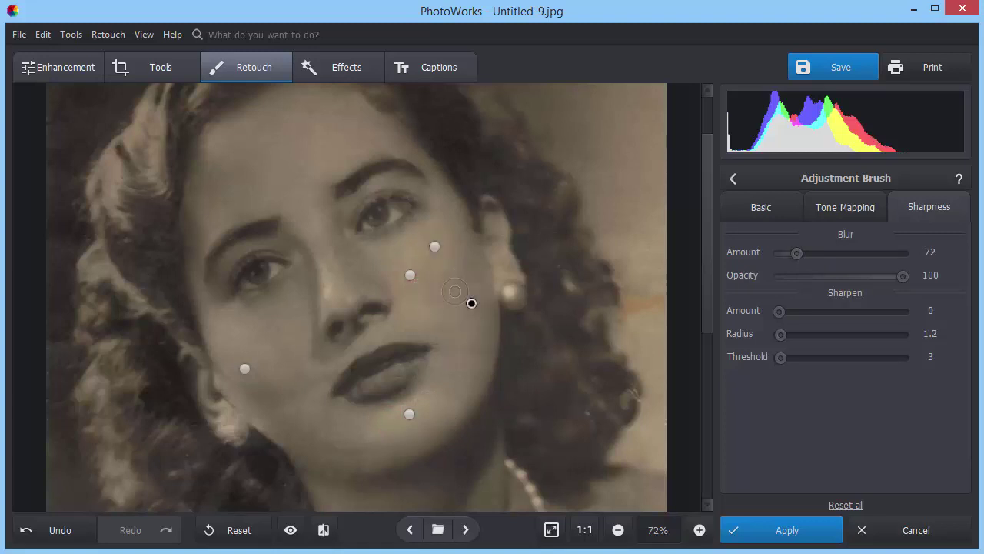
- Extend the blur mask over the forehead, cheeks and jaw
mouse_move(289, 126)
left_mouse_down()
mouse_move(310, 110)
mouse_move(284, 153)
mouse_move(322, 150)
left_mouse_up()
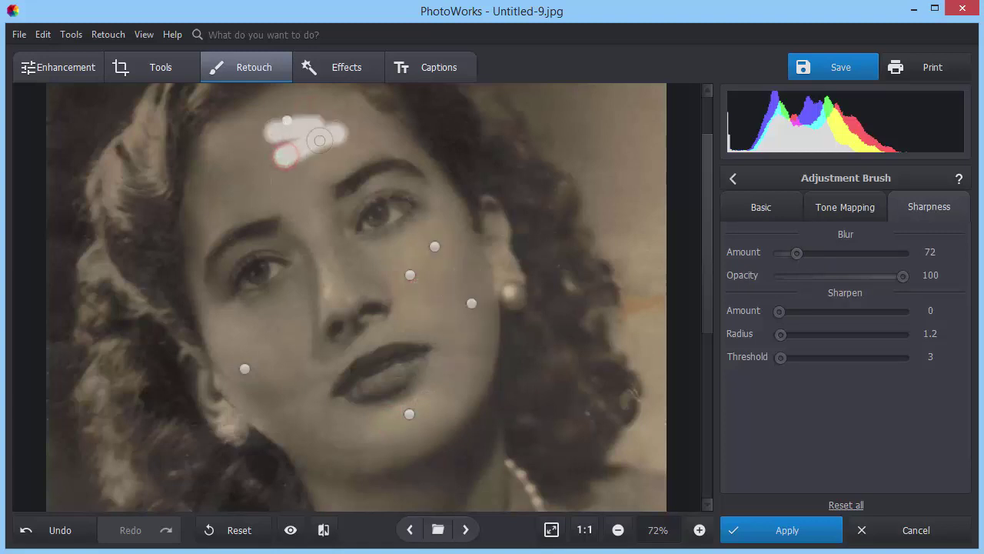
mouse_move(273, 181)
left_mouse_down()
mouse_move(223, 170)
mouse_move(246, 176)
mouse_move(219, 191)
left_mouse_up()
mouse_move(265, 328)
left_mouse_down()
mouse_move(304, 380)
mouse_move(297, 398)
mouse_move(270, 398)
left_mouse_up()
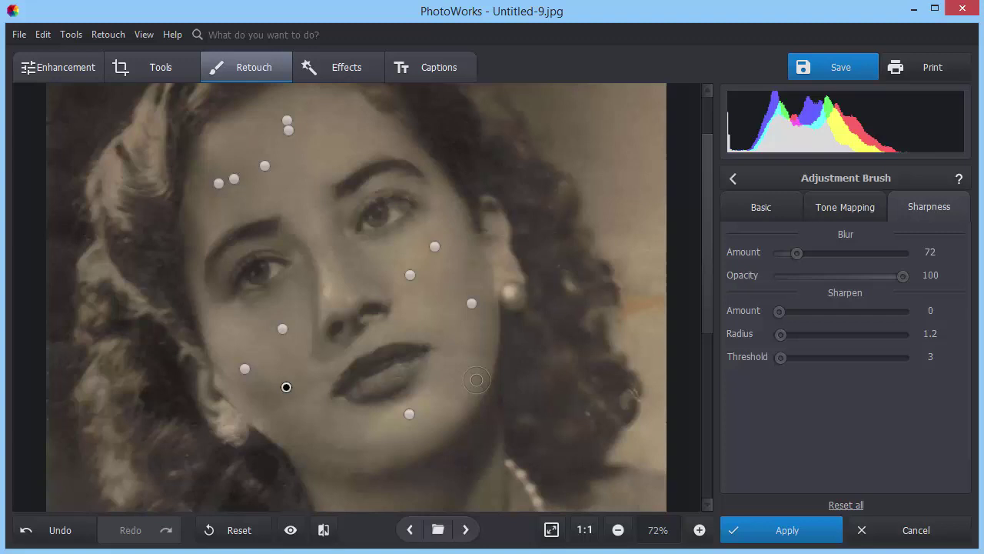
left_click_drag(468, 345, 461, 364)
left_click_drag(425, 327, 440, 330)
left_click_drag(311, 443, 373, 446)
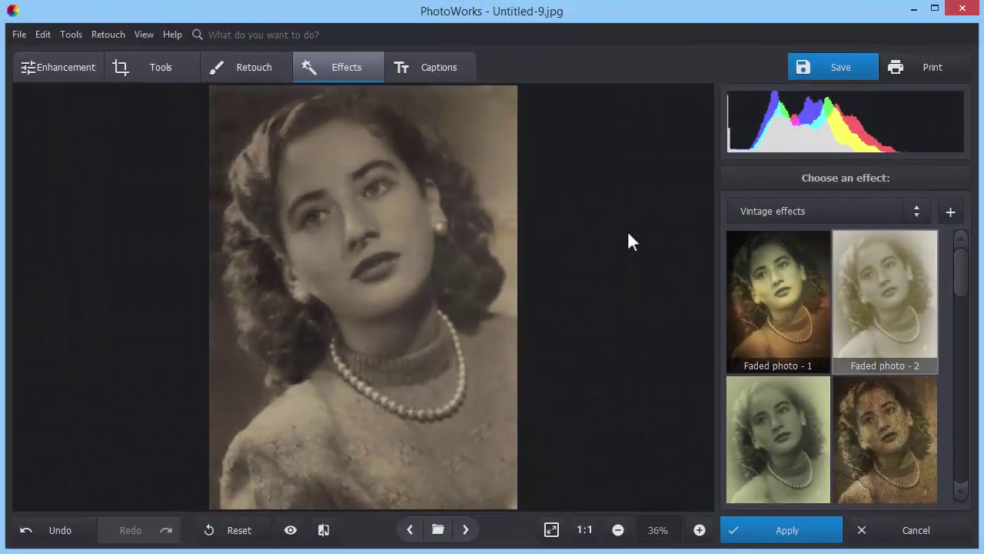
- Apply the Faded photo - 3 vintage effect and lower its strength to about half
left_click(887, 289)
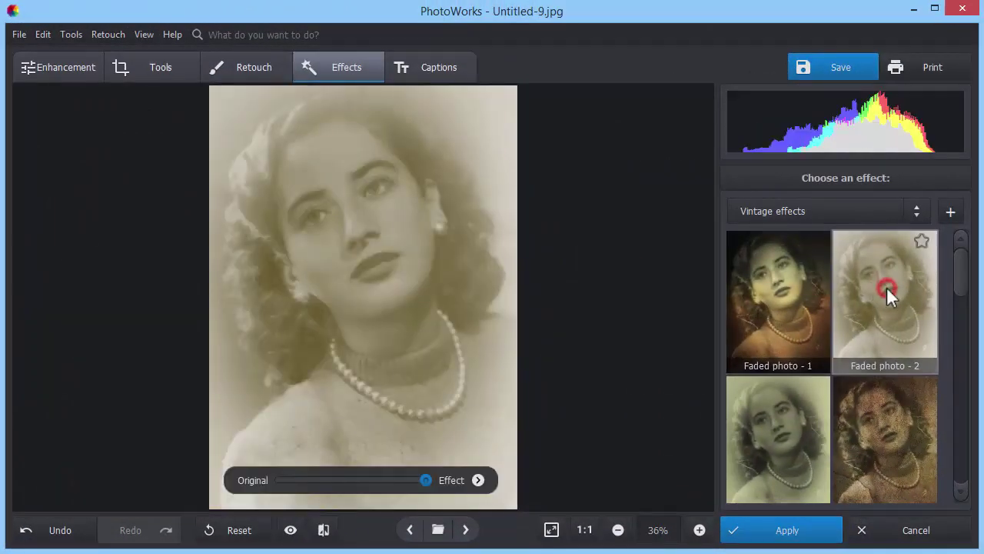
left_click(779, 296)
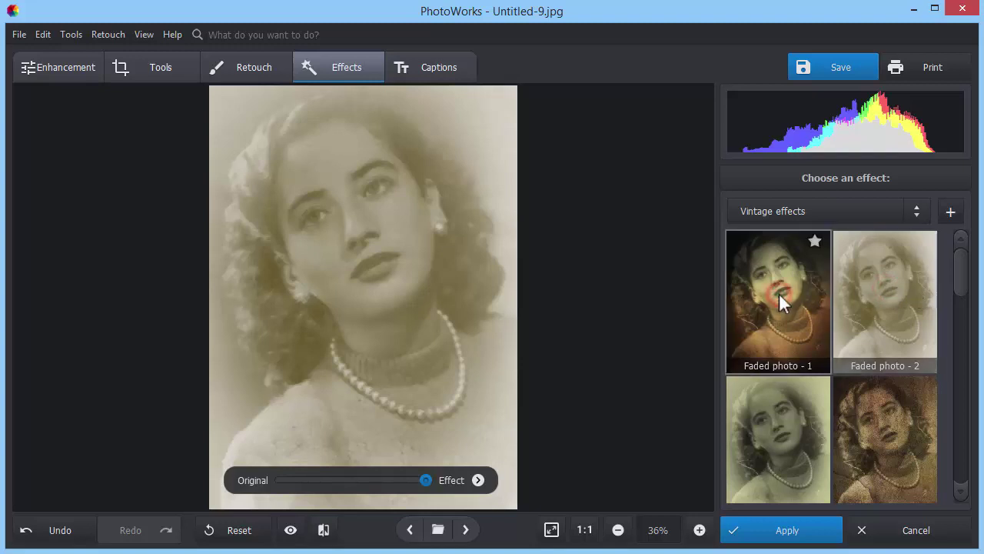
mouse_move(963, 267)
left_mouse_down()
mouse_move(960, 459)
mouse_move(955, 275)
left_mouse_up()
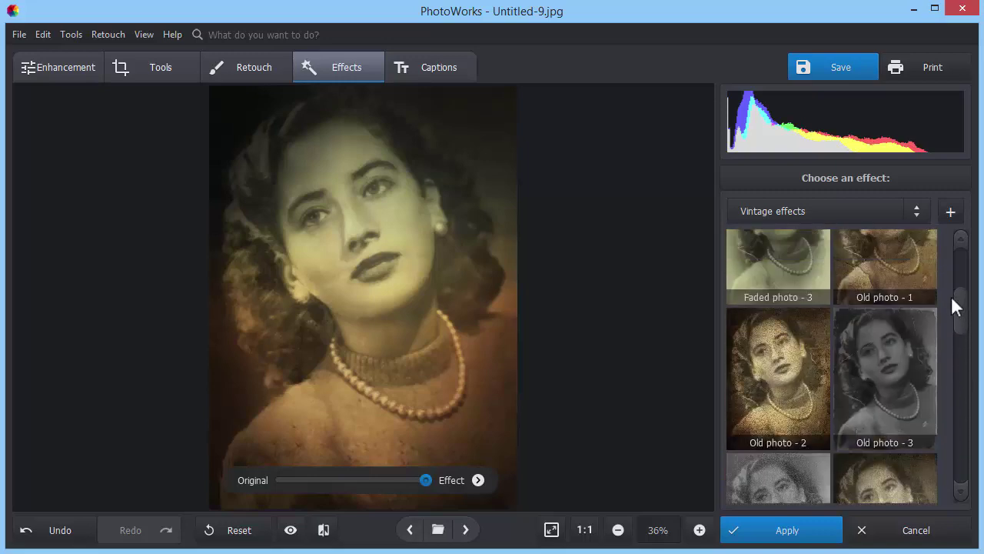
left_click(758, 398)
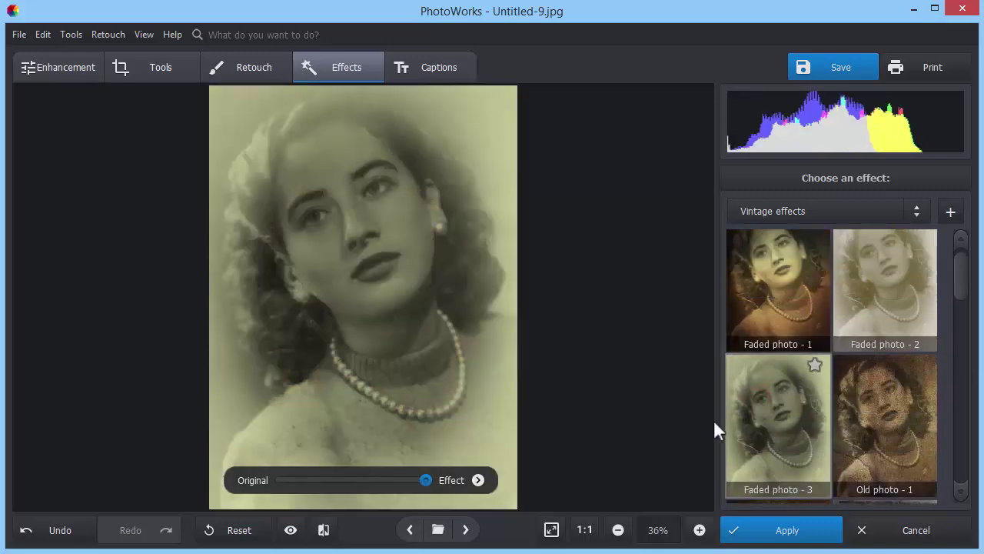
left_click(424, 475)
left_click_drag(422, 476, 347, 478)
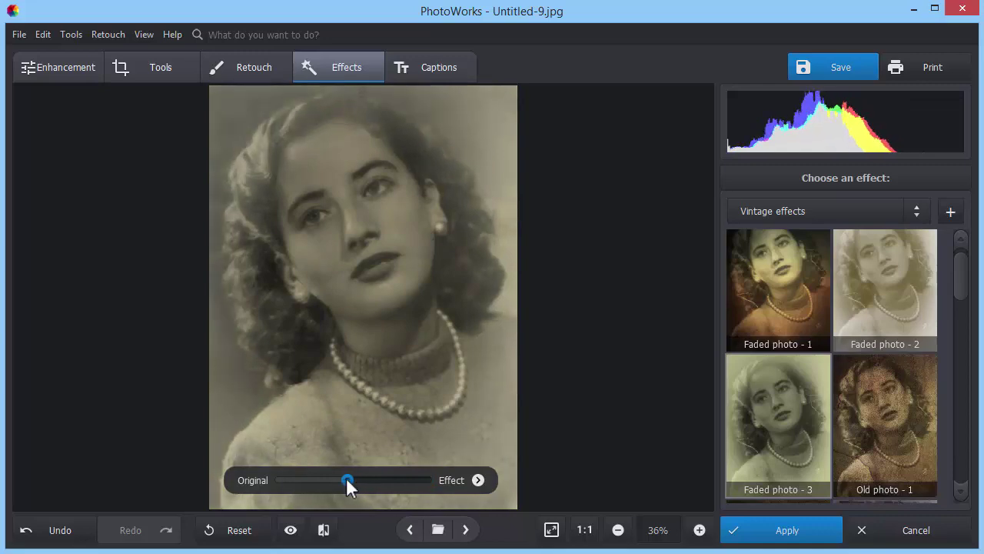